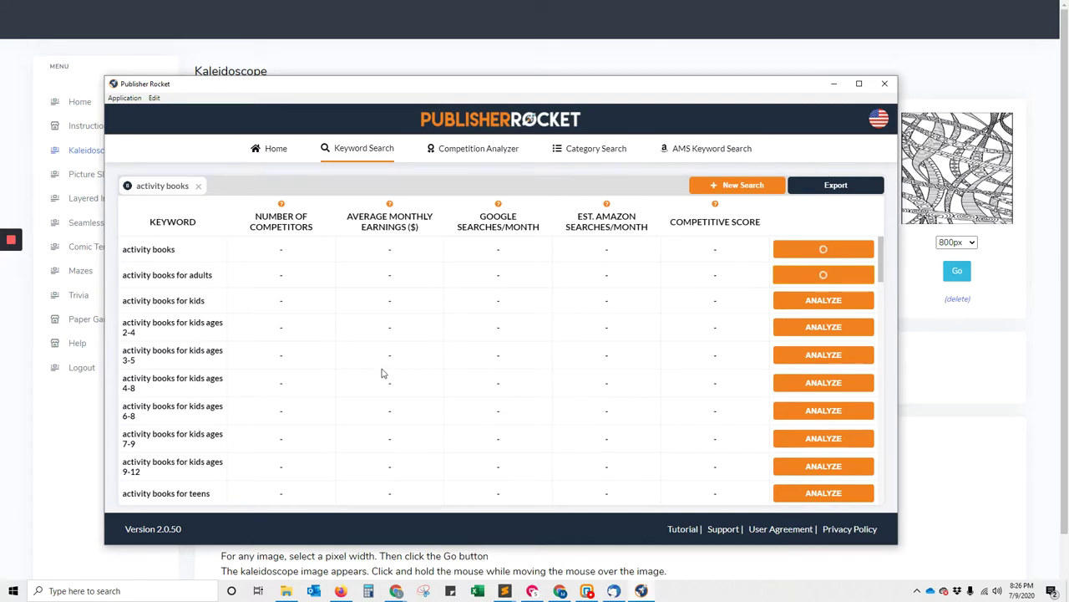
- Move the Publisher Rocket keyword window aside to uncover the Kaleidoscope page's six 800px-wide uploads
scroll(382, 374, down, 2)
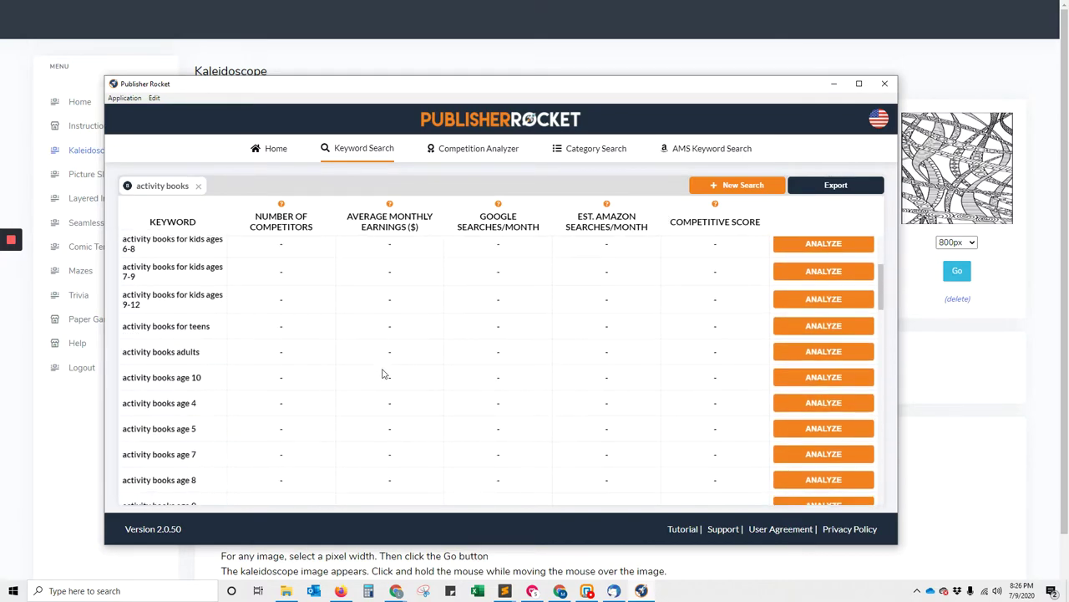
scroll(383, 373, up, 3)
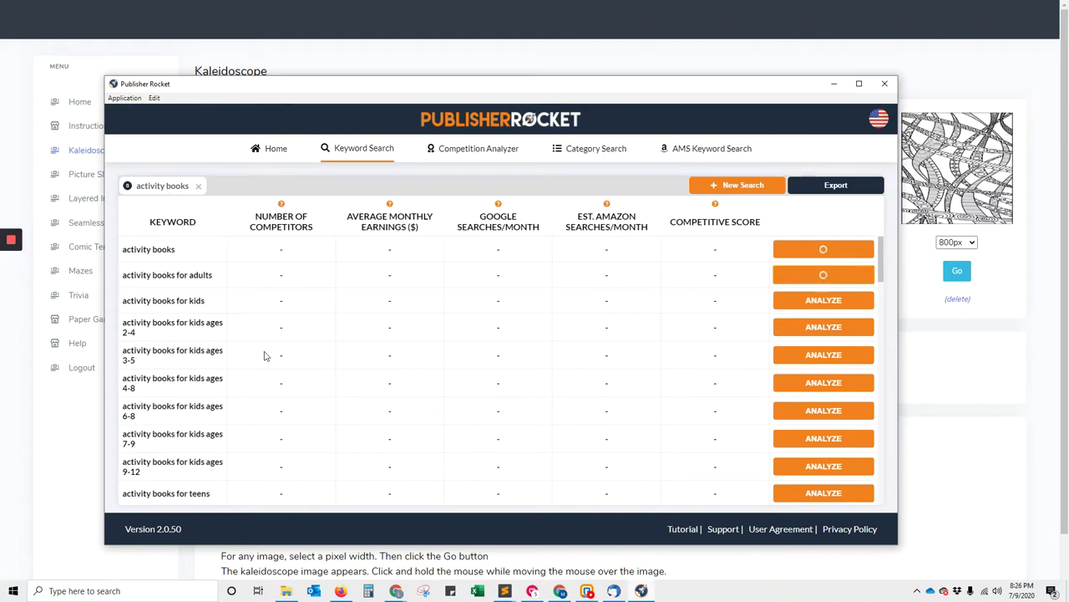
scroll(326, 332, down, 1)
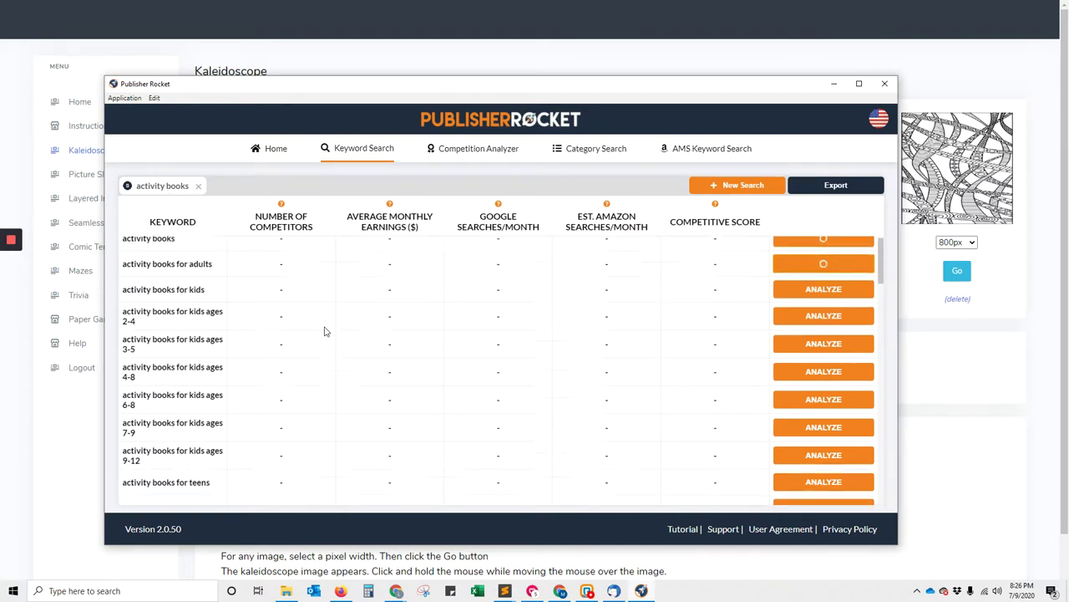
scroll(326, 331, down, 2)
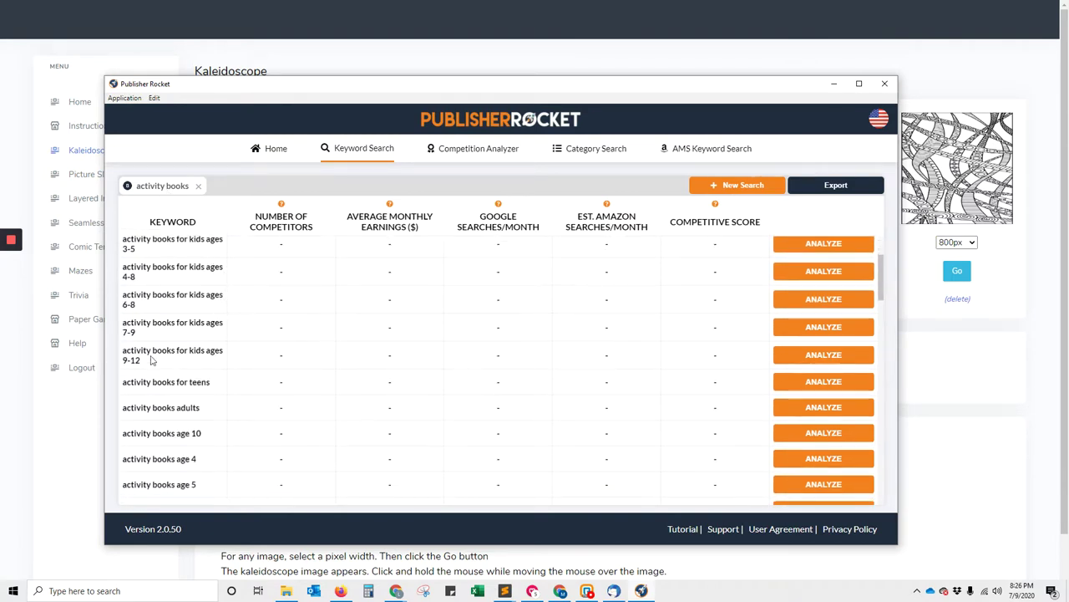
scroll(178, 321, down, 2)
scroll(236, 447, down, 4)
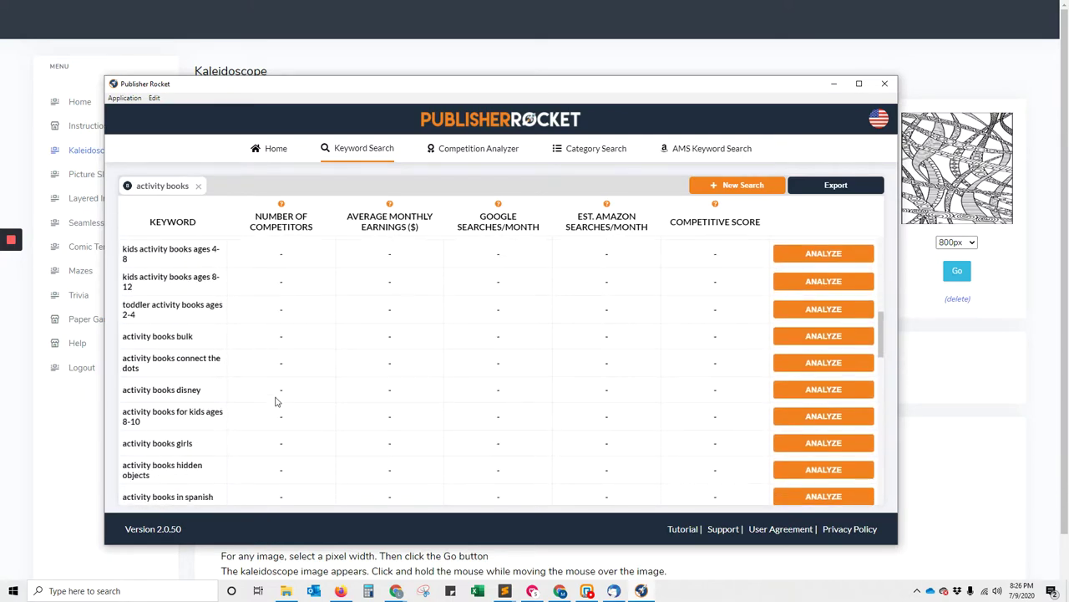
scroll(314, 352, down, 2)
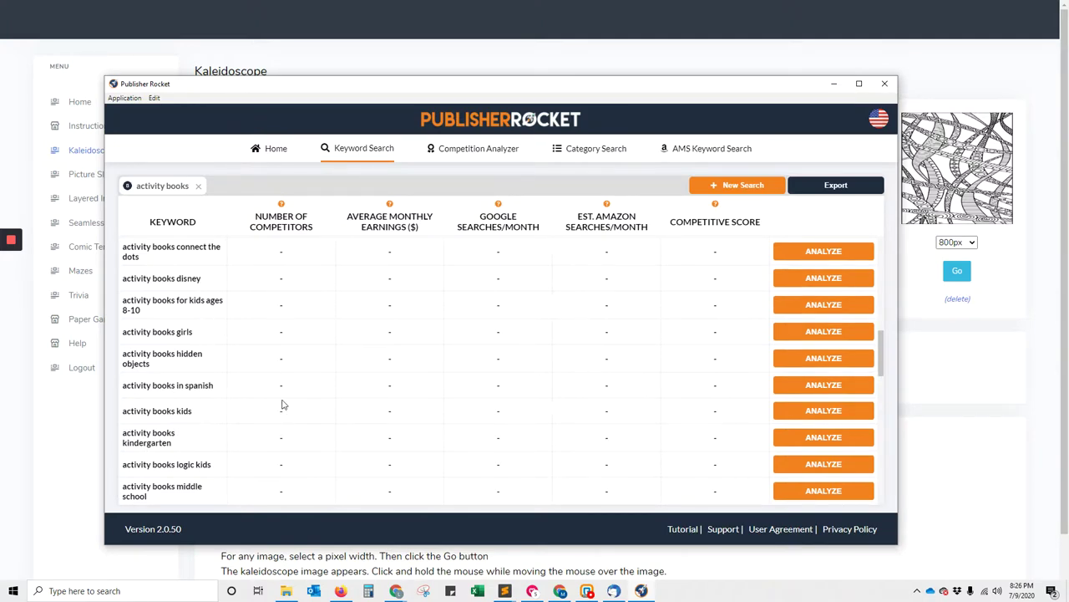
scroll(282, 400, down, 5)
scroll(282, 399, down, 5)
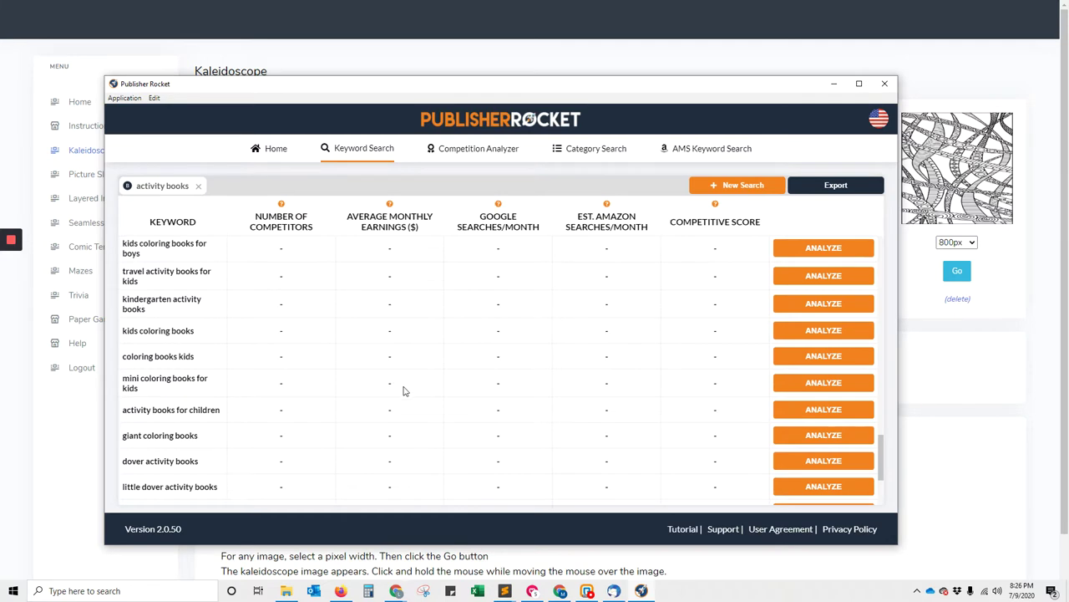
scroll(404, 393, down, 3)
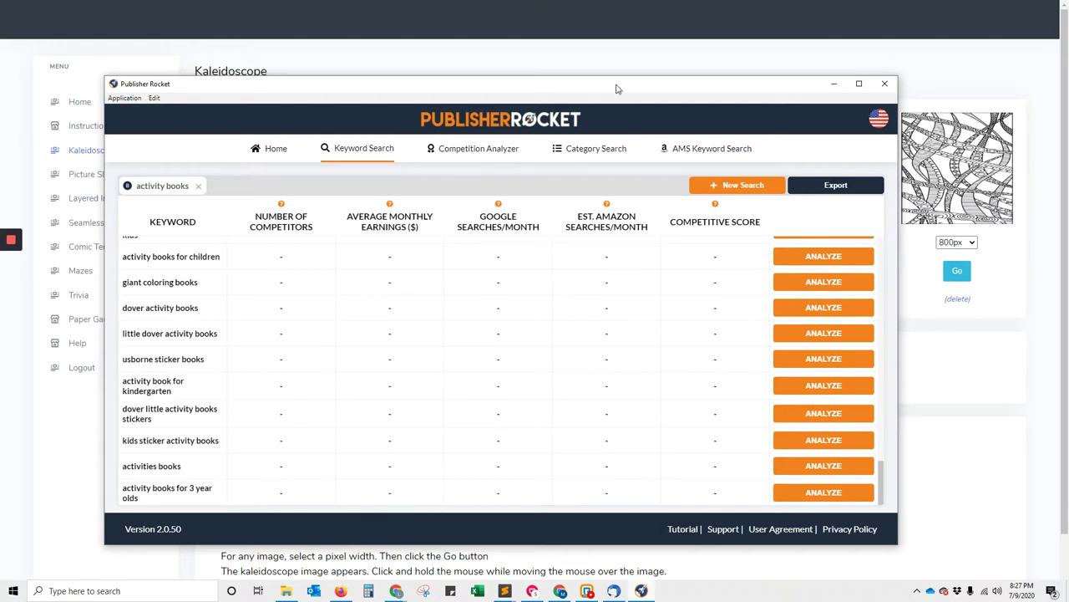
mouse_move(615, 89)
mouse_down()
mouse_move(537, 88)
mouse_move(608, 95)
mouse_up()
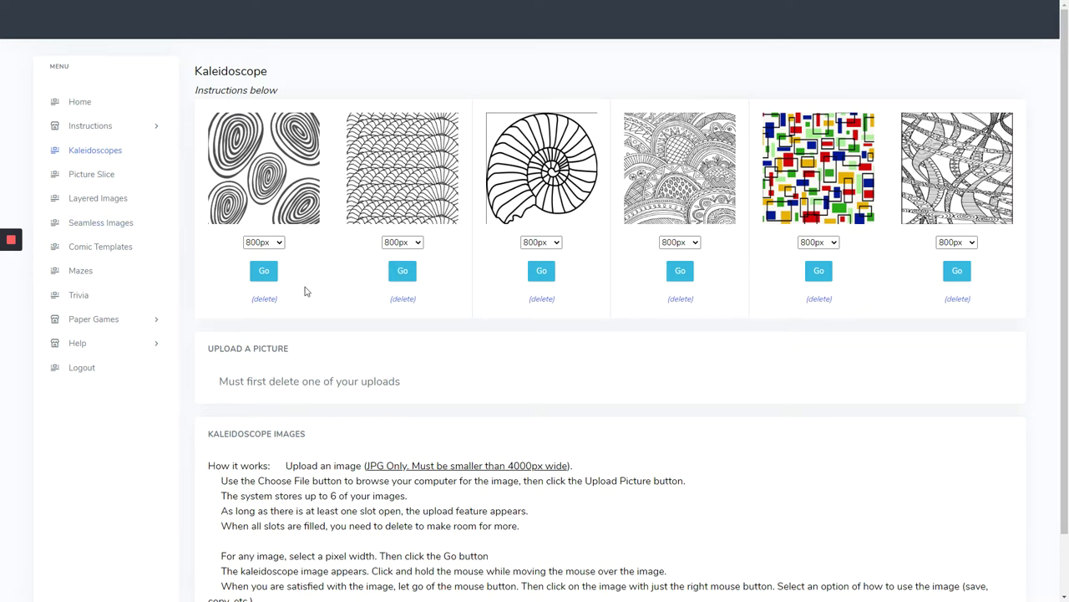
- Generate 3 word search puzzles from Paper Games, producing the 3-page wordsearch_15x15_18_662.pdf
click(114, 328)
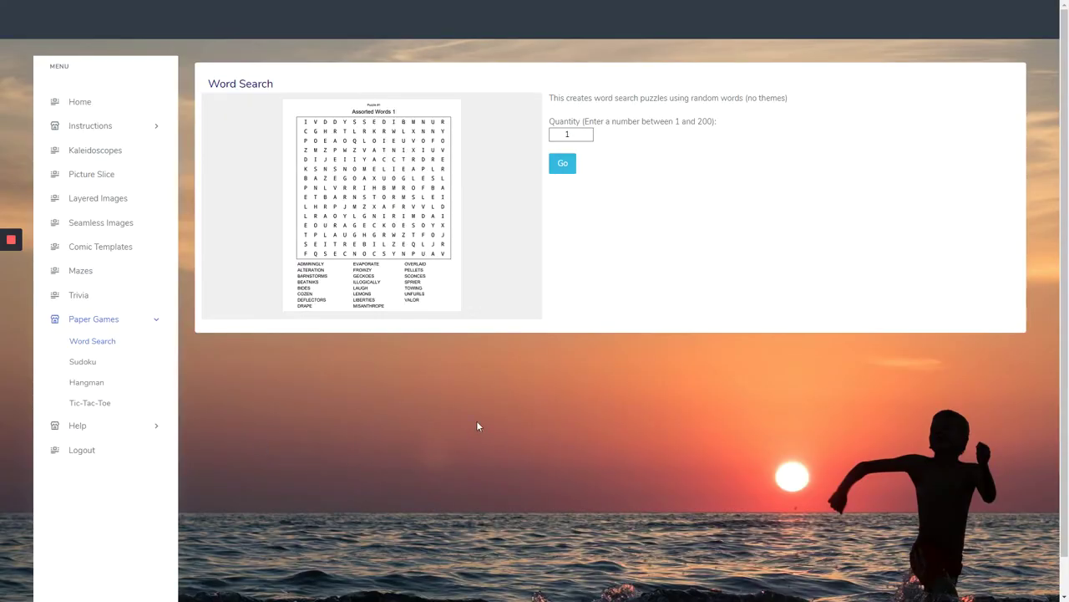
click(568, 134)
double_click(568, 135)
text(3)
click(562, 164)
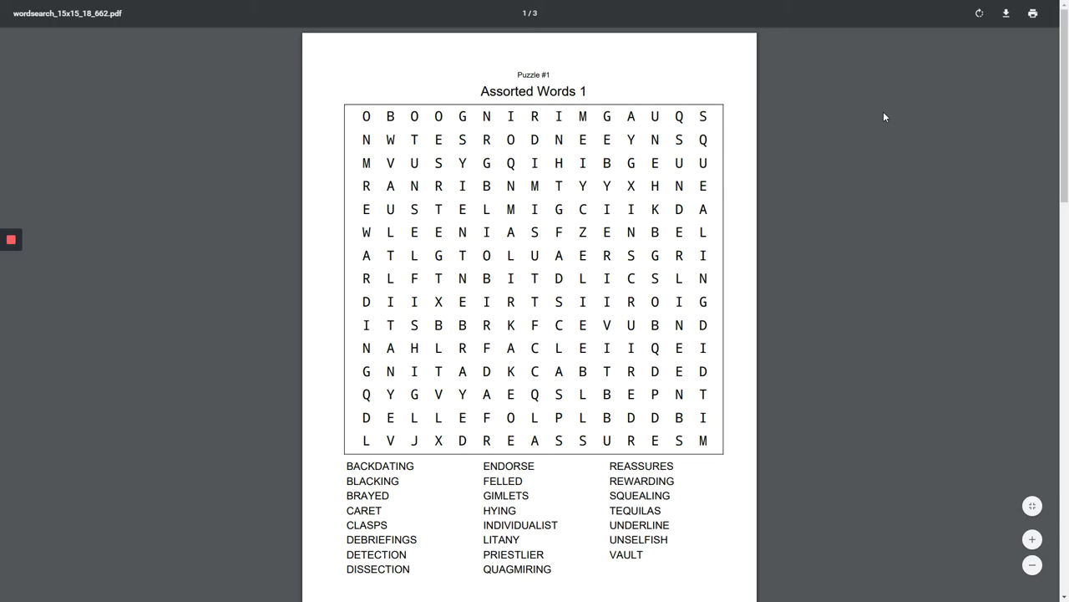
- Scroll through the three puzzle pages, then return to the Word Search Puzzles download page
scroll(834, 171, down, 15)
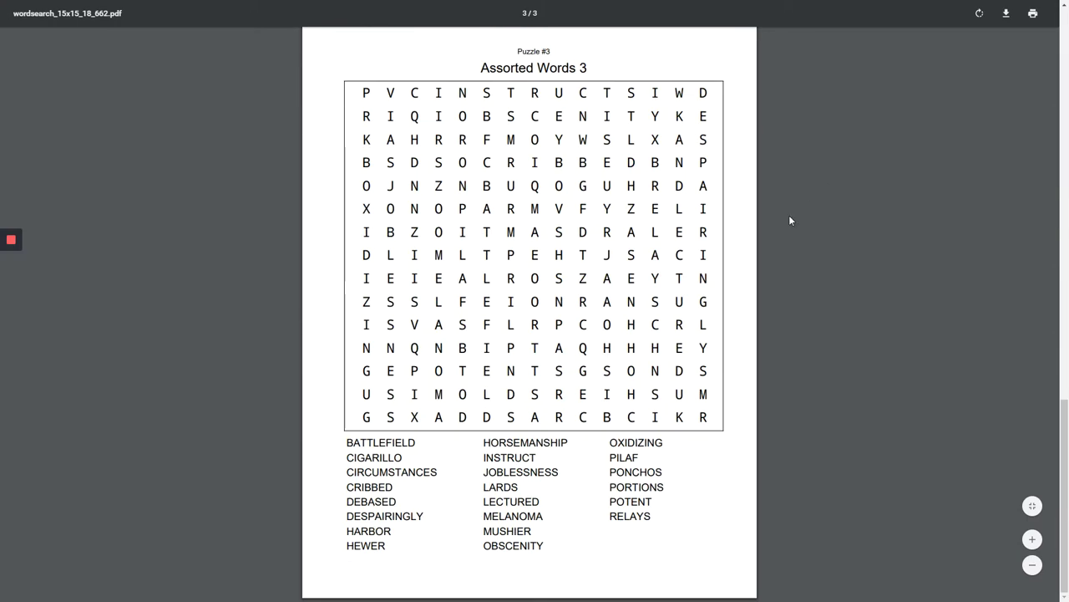
scroll(522, 175, up, 15)
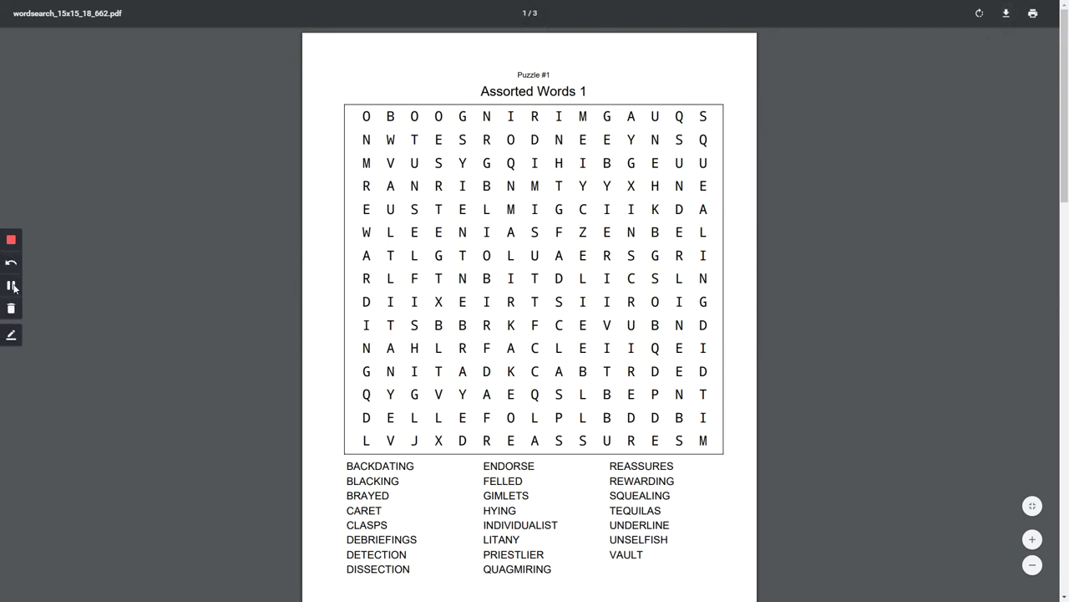
click(11, 285)
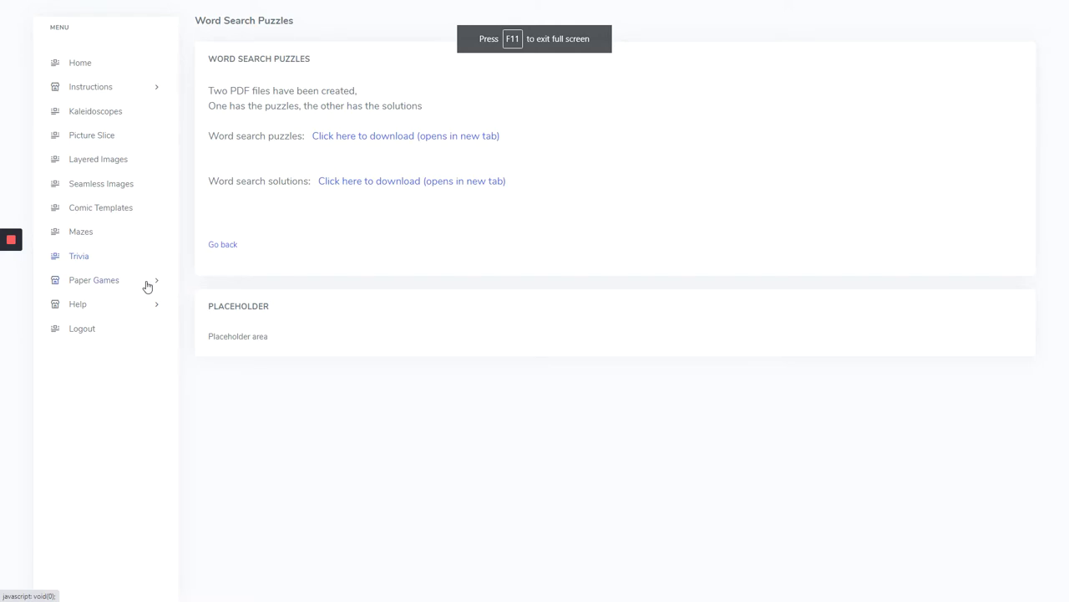
- Browse the Sudoku, Hangman, Tic-Tac-Toe and Trivia generator pages
click(145, 283)
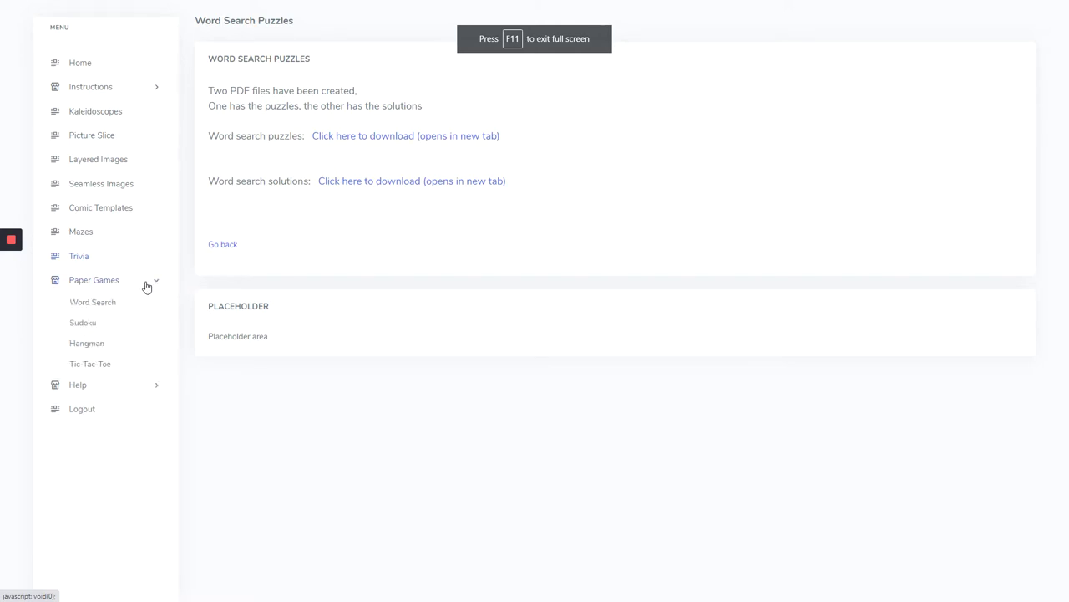
click(89, 325)
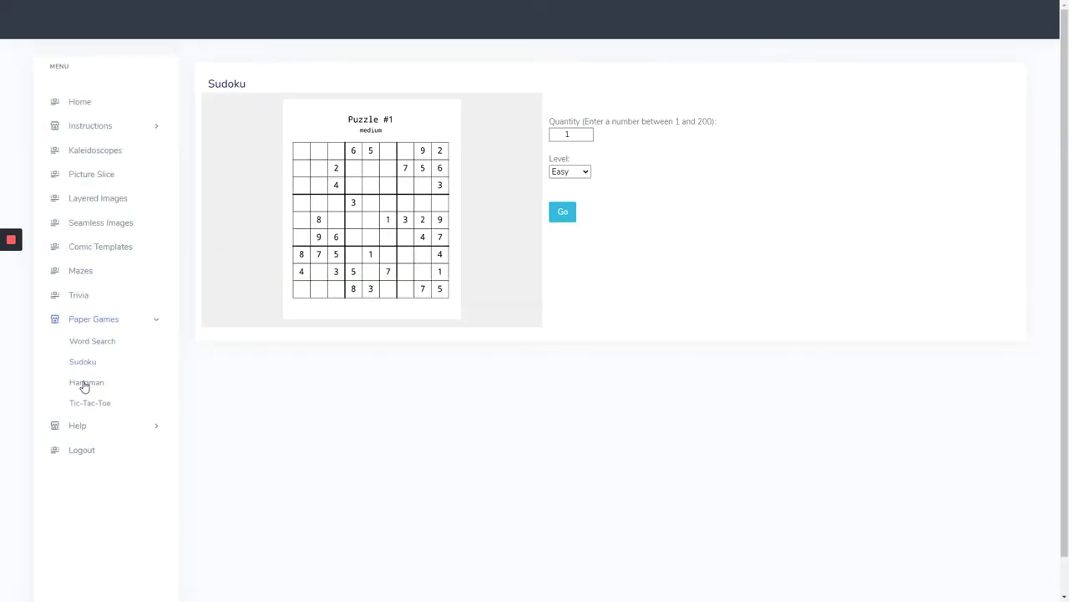
click(84, 384)
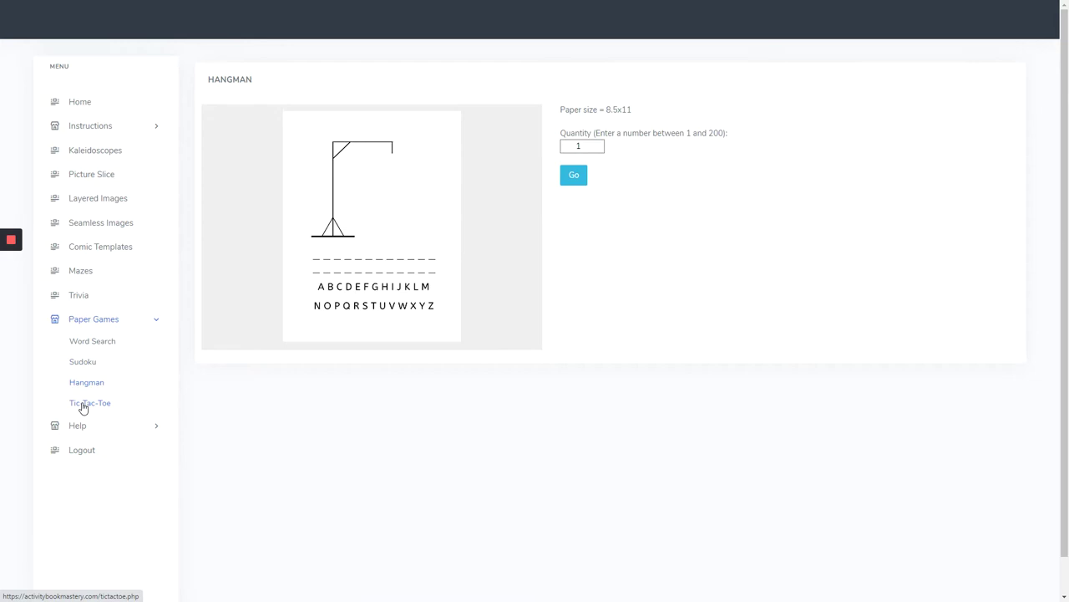
click(83, 406)
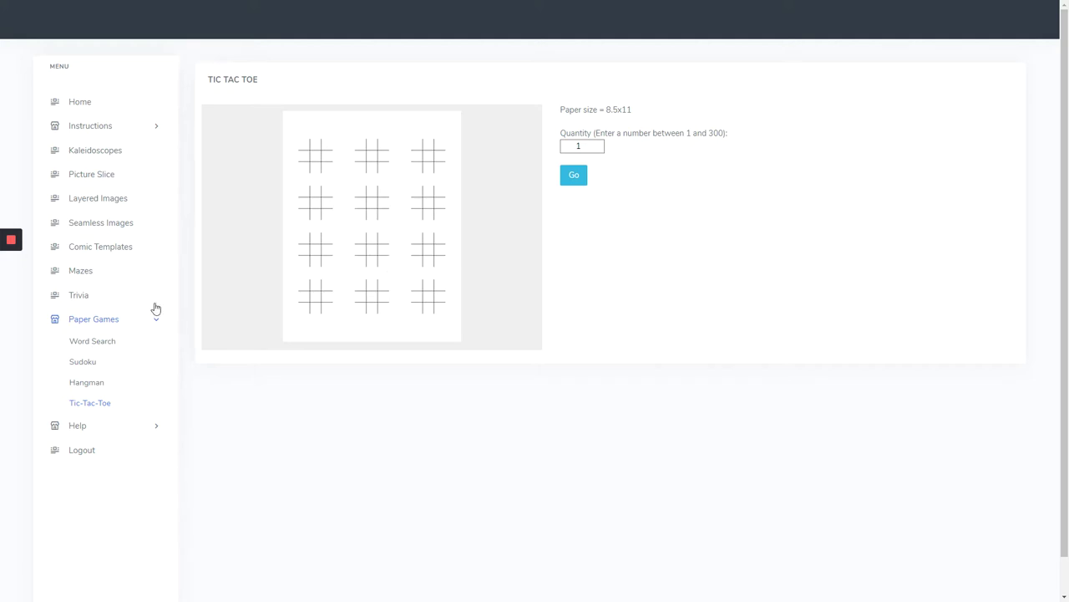
click(77, 297)
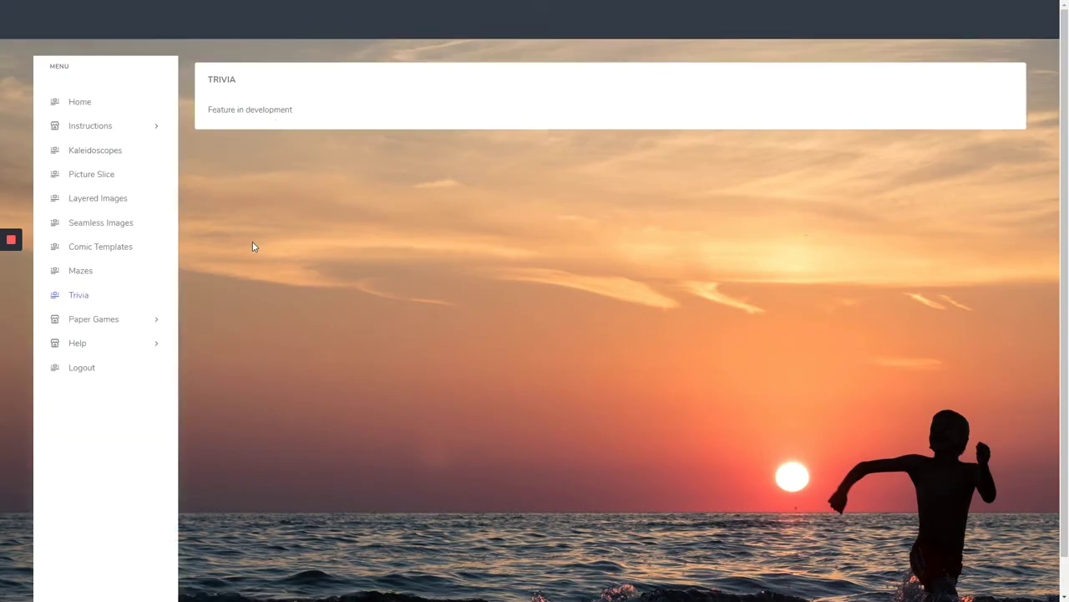
- Look over the Mazes and Comic Templates pages, ending on the Kaleidoscope generator
click(85, 277)
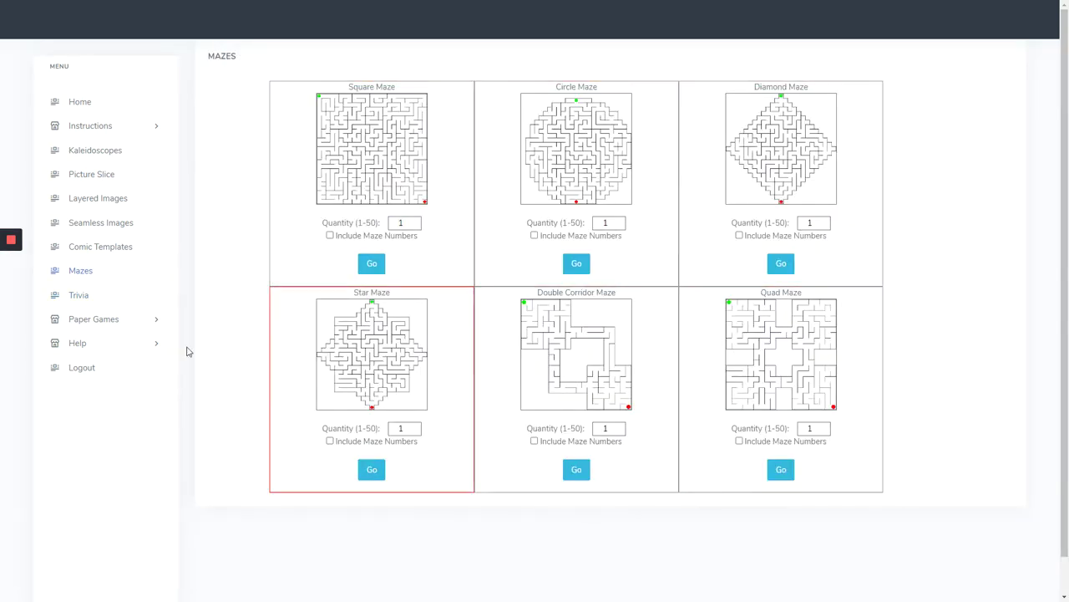
click(112, 248)
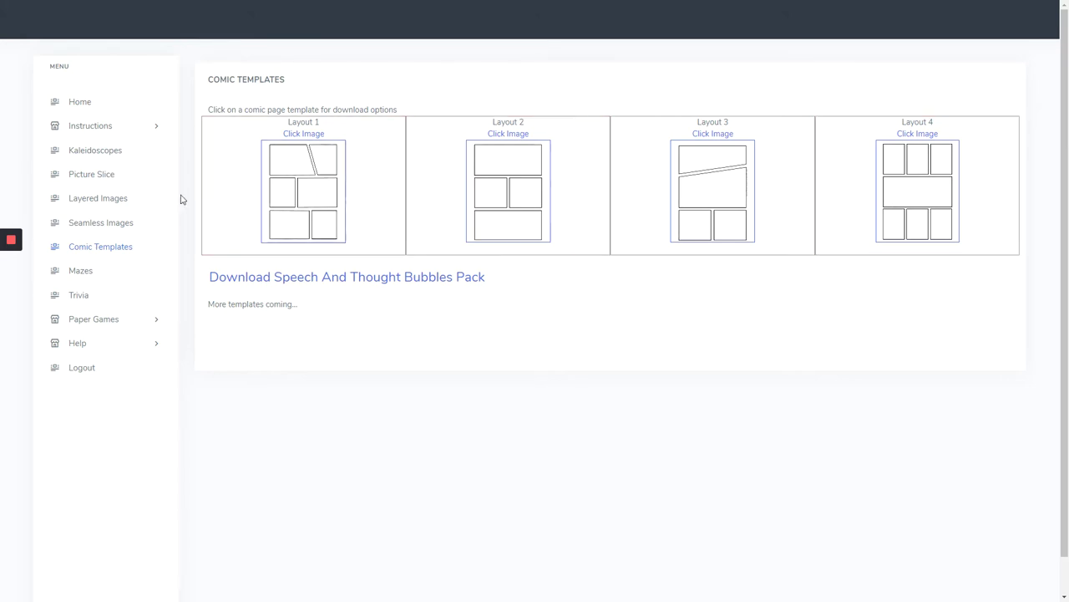
click(101, 150)
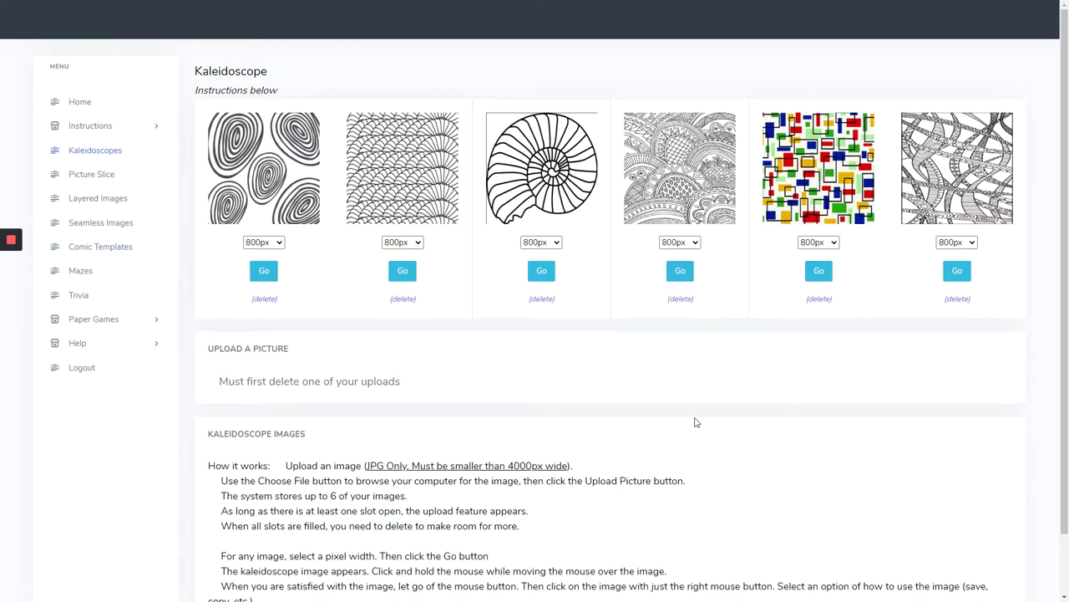
click(261, 242)
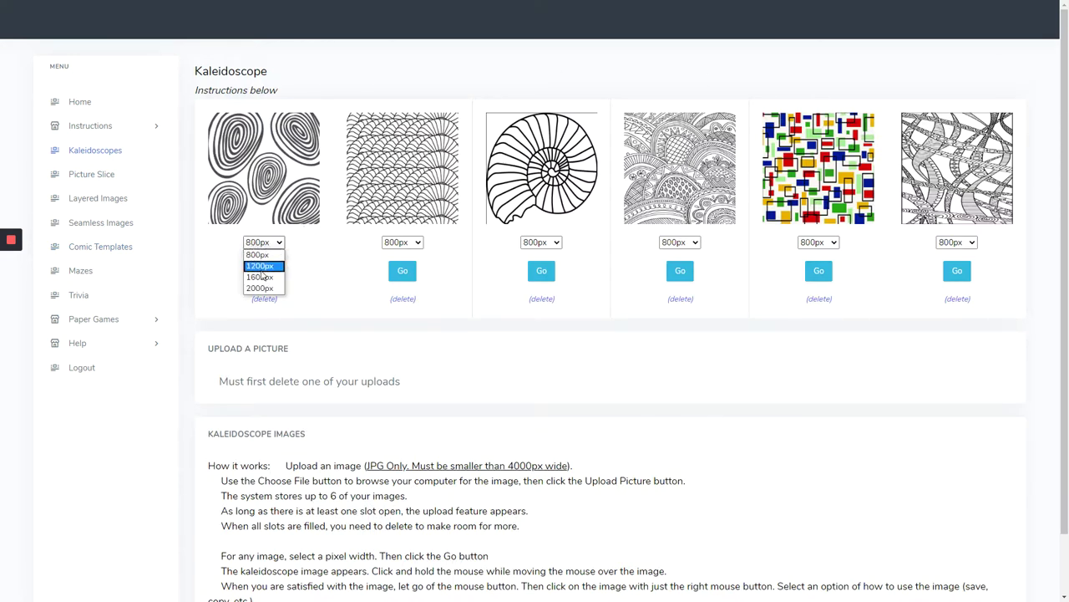
click(373, 258)
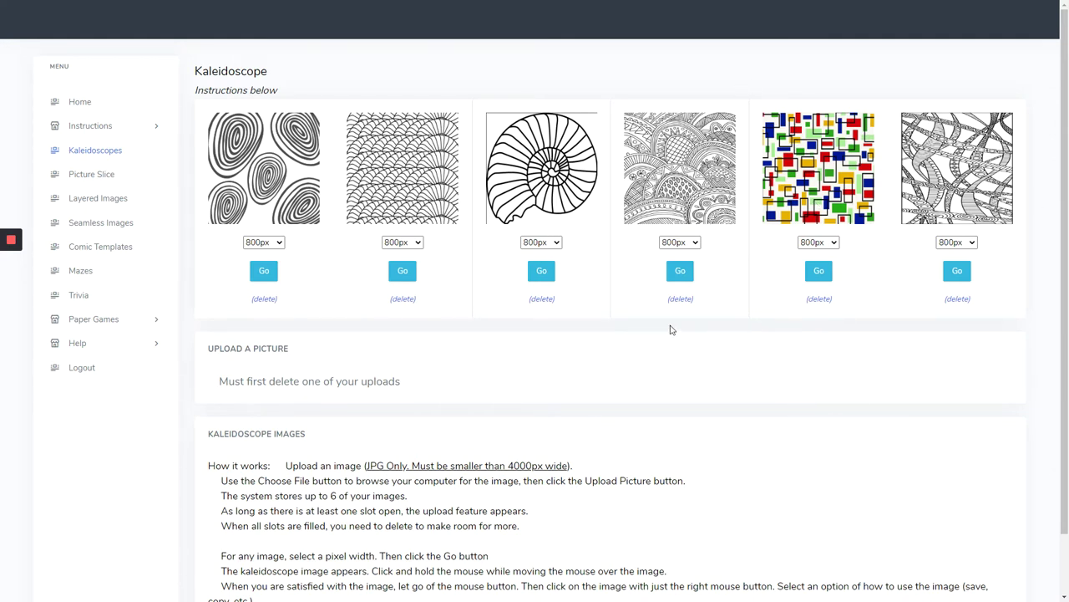
click(548, 272)
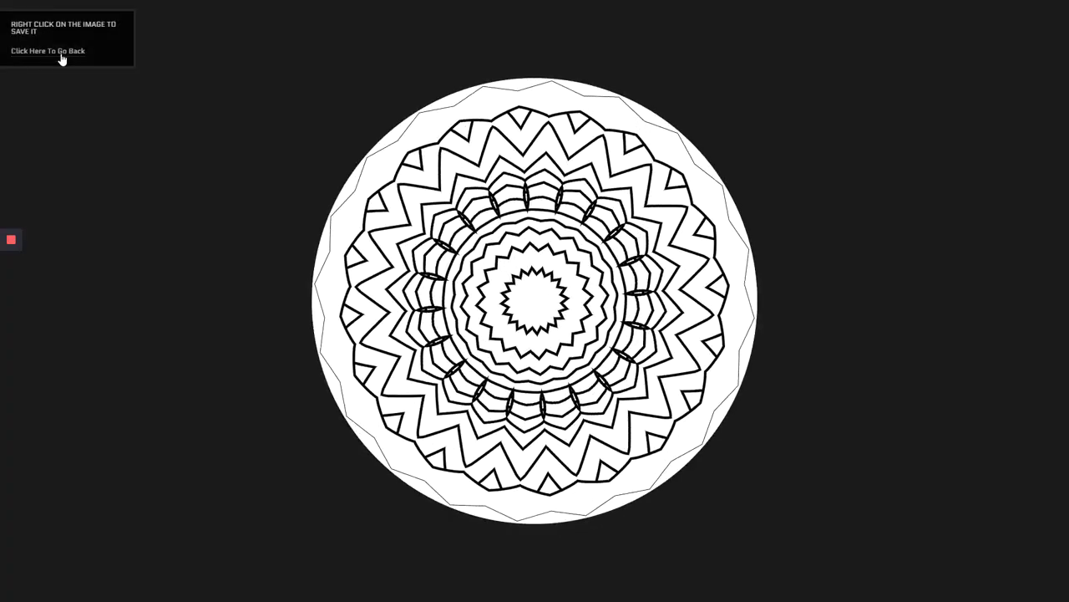
click(62, 53)
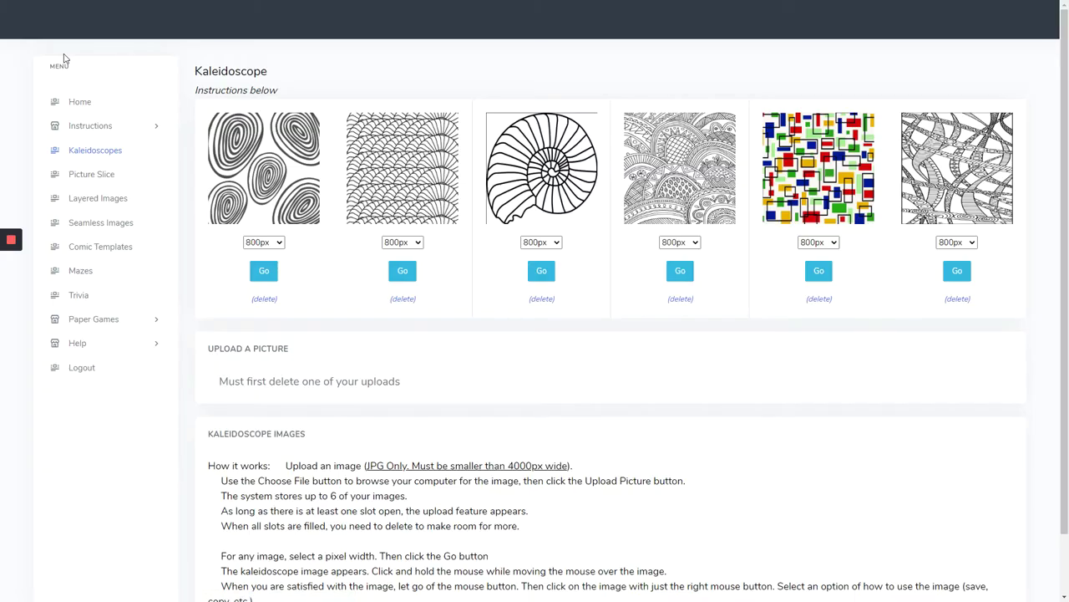
- Pass through Picture Slice to Layered Images and generate an overlapping-hearts pattern from the heart upload
click(116, 134)
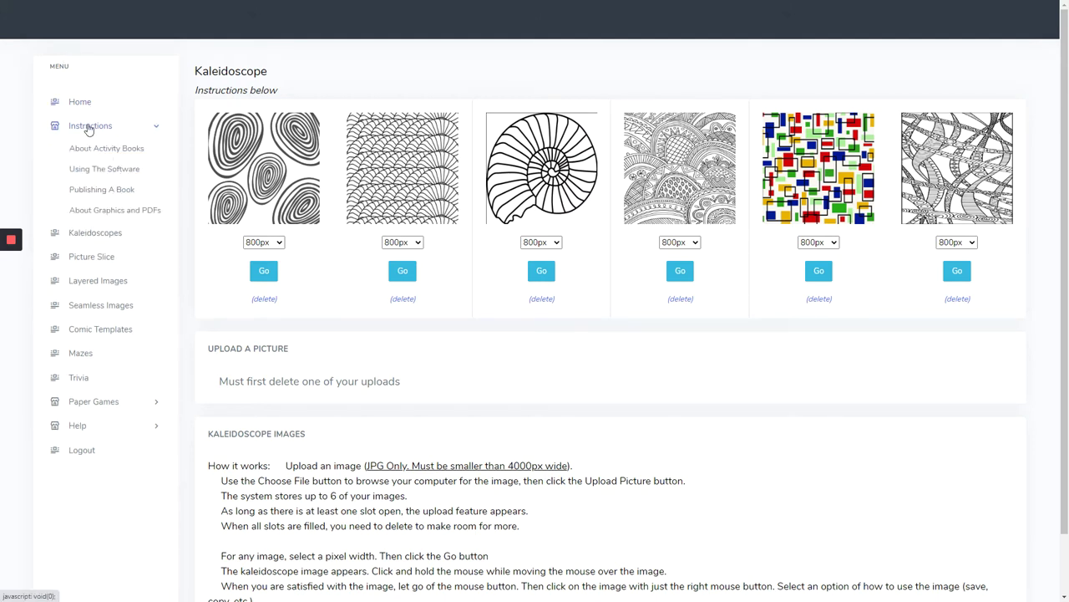
click(87, 126)
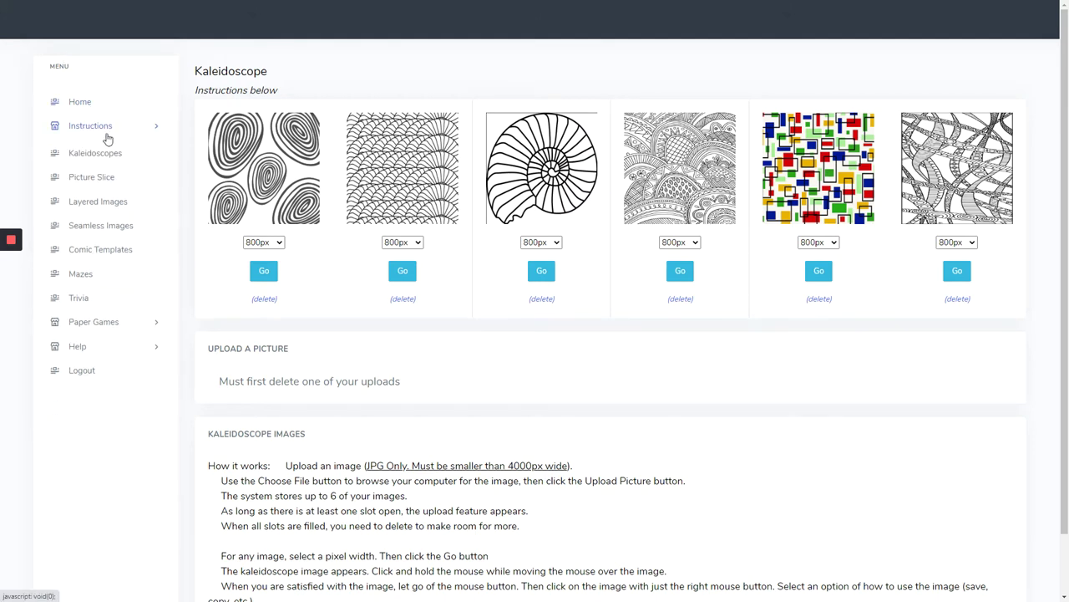
click(92, 184)
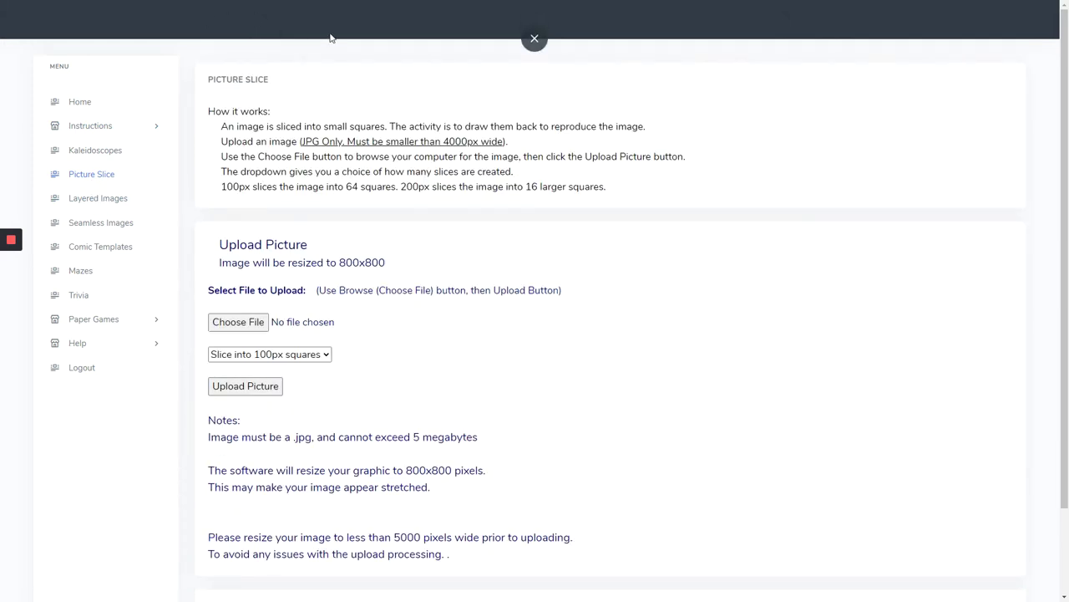
click(118, 206)
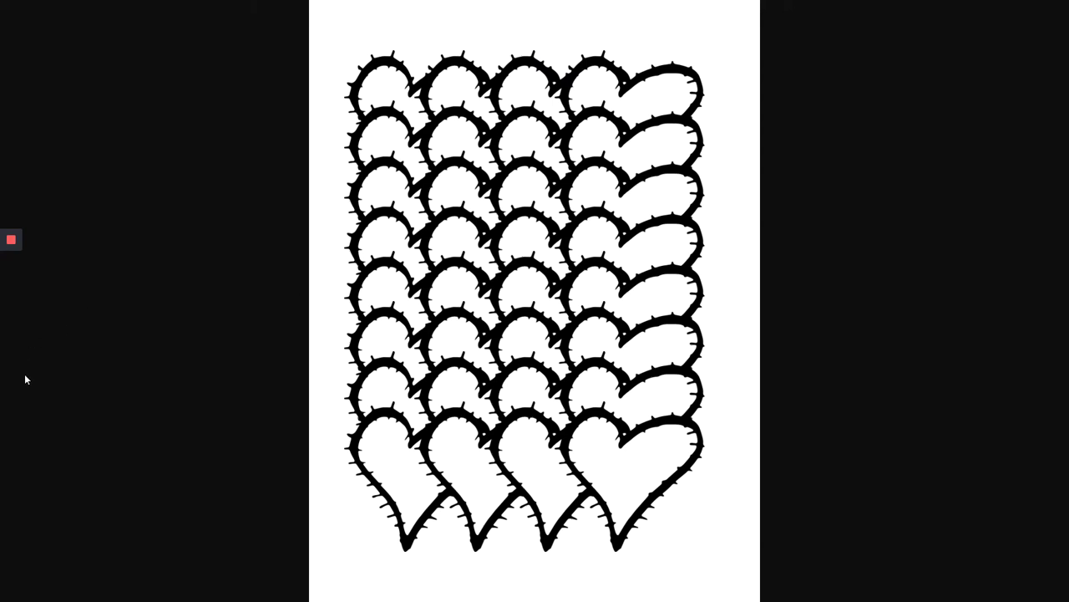
key(Escape)
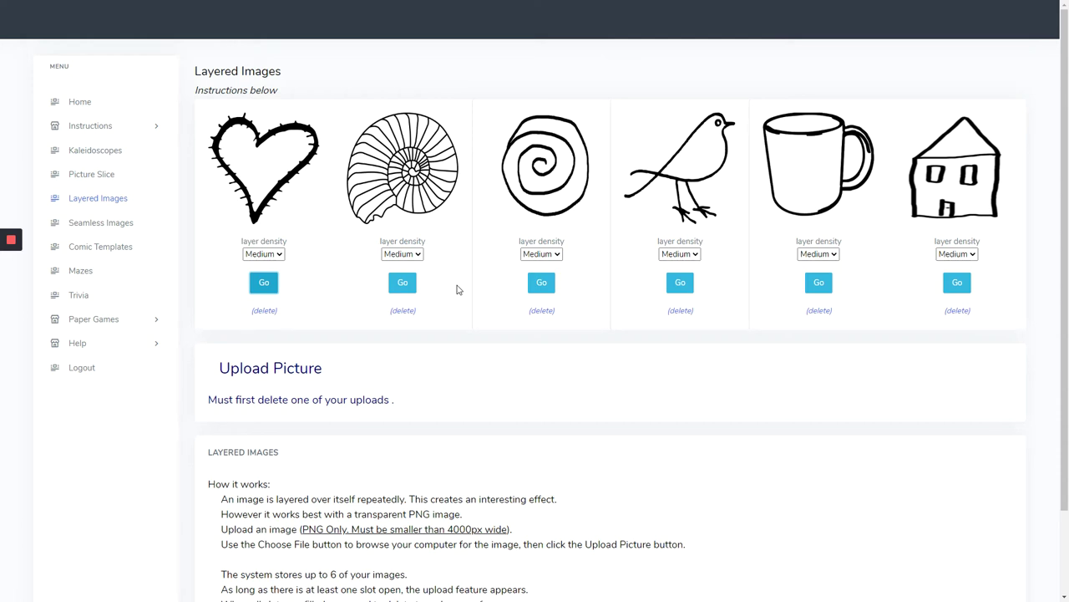
- Read through the Layered Images instructions, then bring back Publisher Rocket's 'activity books' keyword results
scroll(473, 317, down, 3)
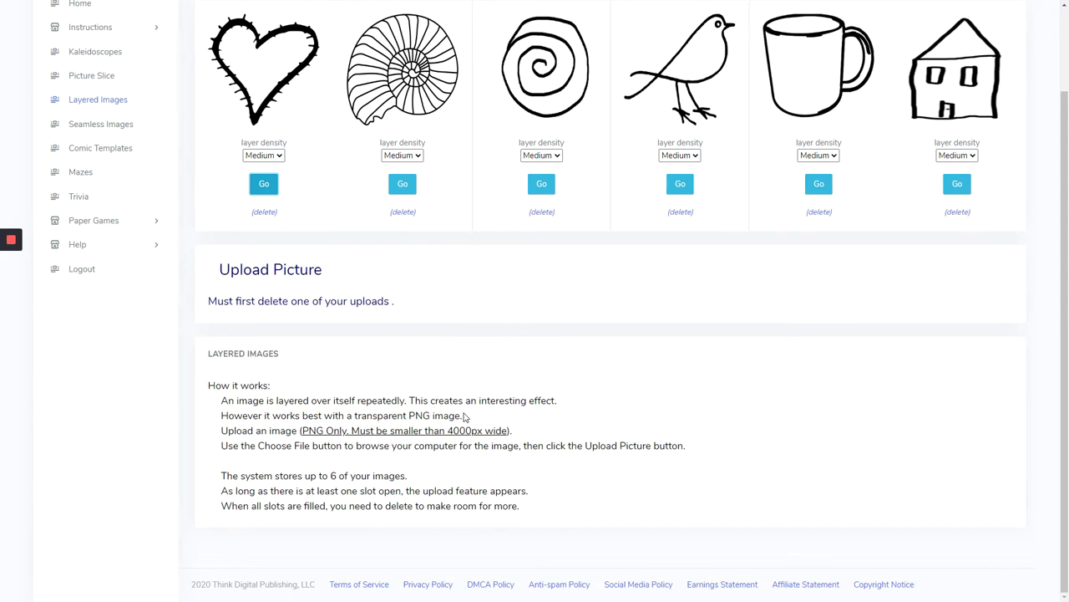
scroll(466, 417, up, 3)
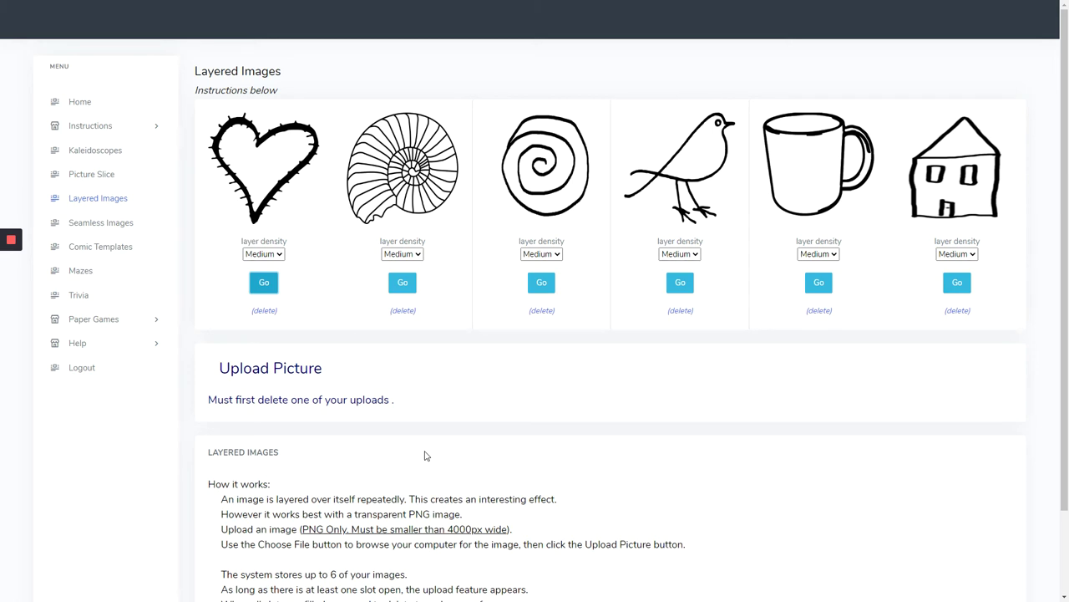
scroll(455, 380, down, 2)
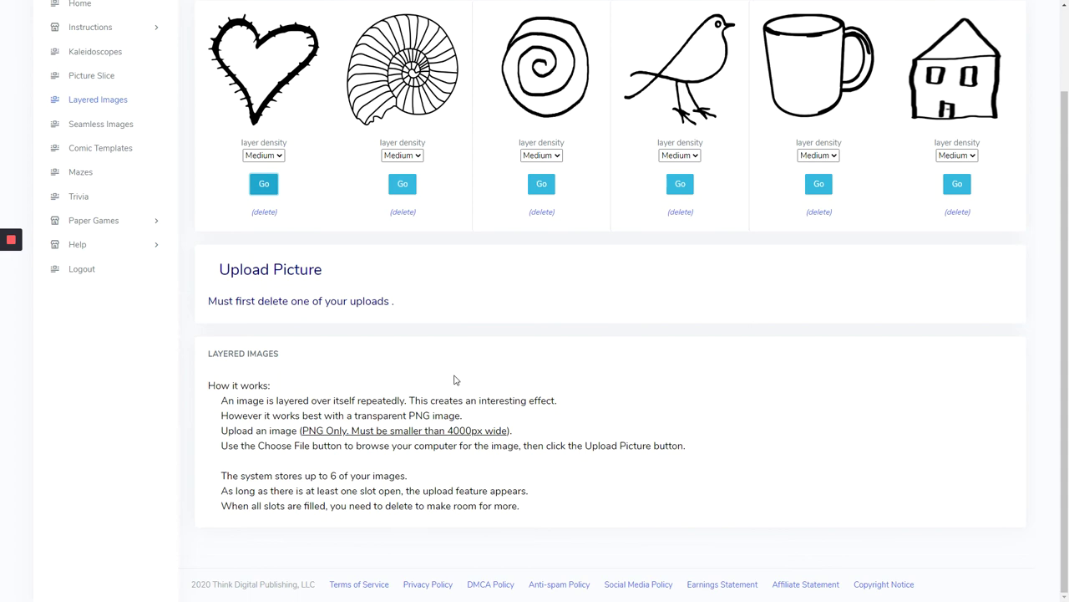
scroll(455, 381, up, 1)
scroll(454, 377, down, 1)
scroll(454, 377, up, 2)
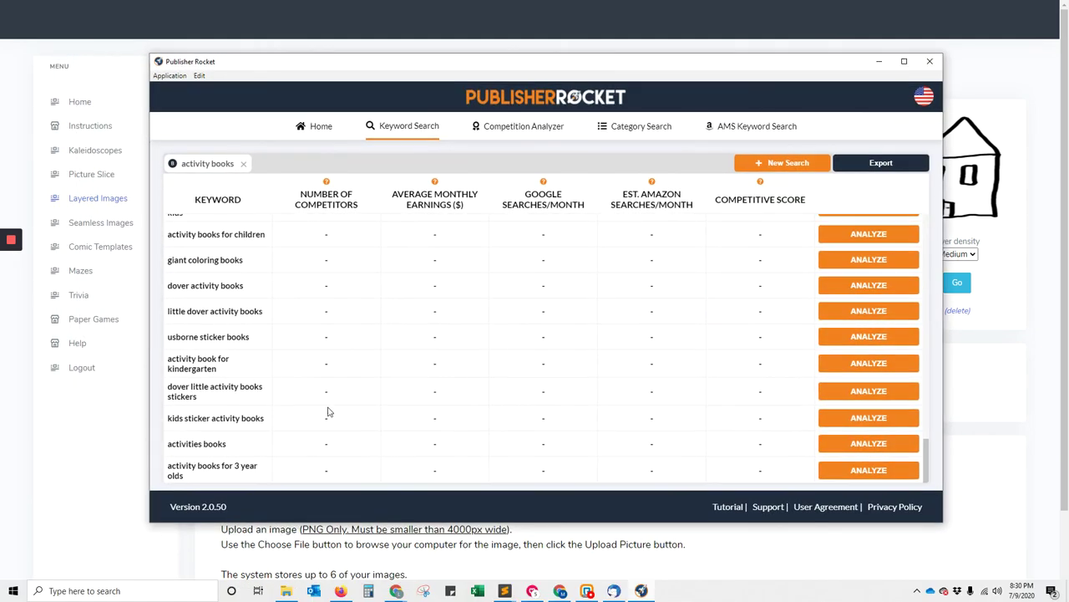
- Scroll the 'activity books' keyword list to the top and return to the Layered Images page
scroll(328, 411, up, 15)
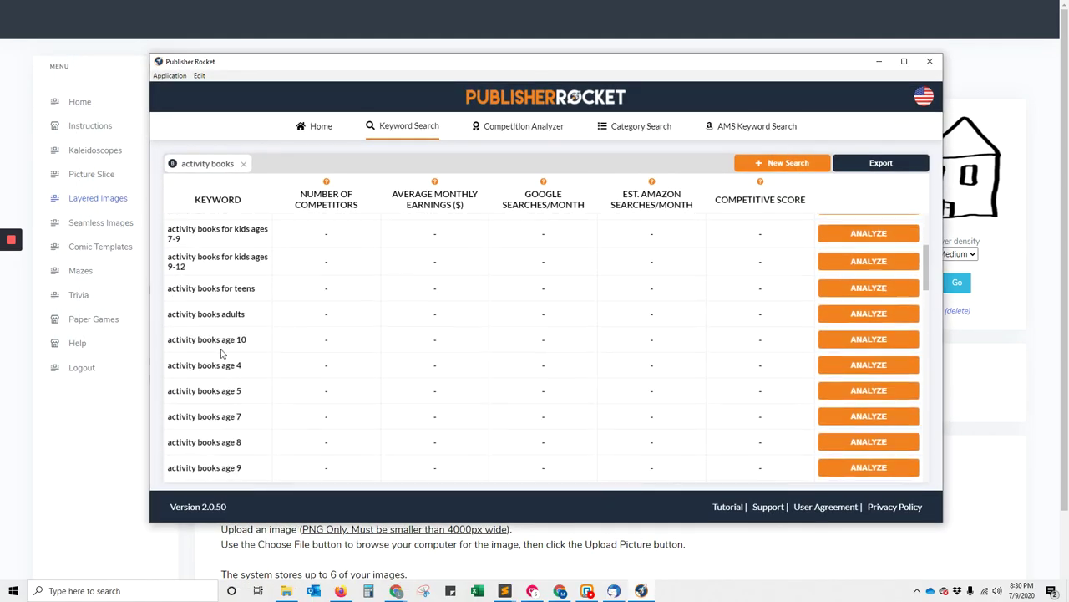
scroll(221, 354, up, 5)
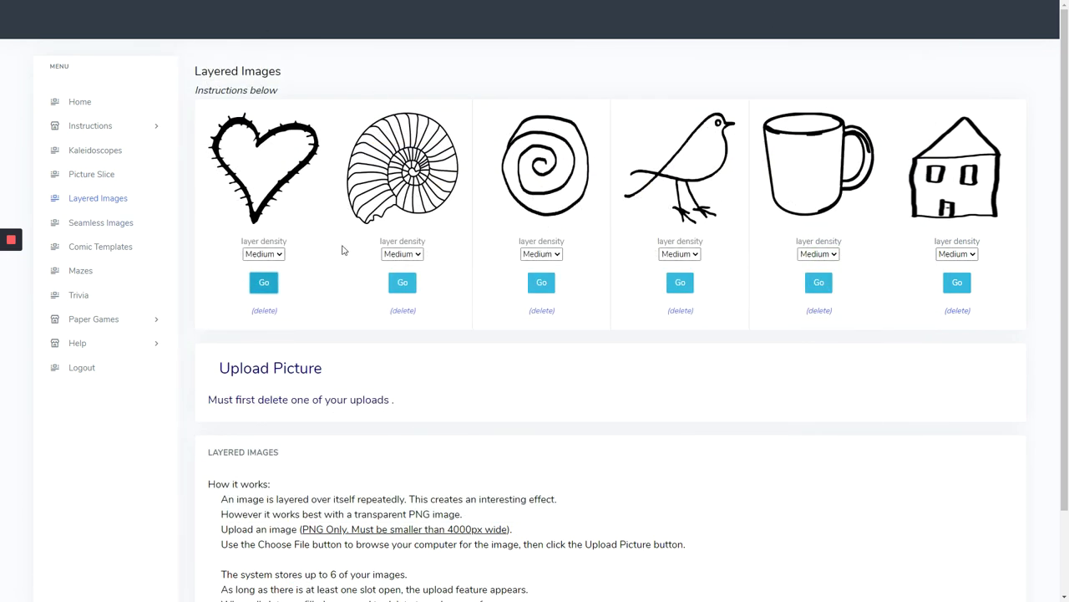
mouse_move(14, 242)
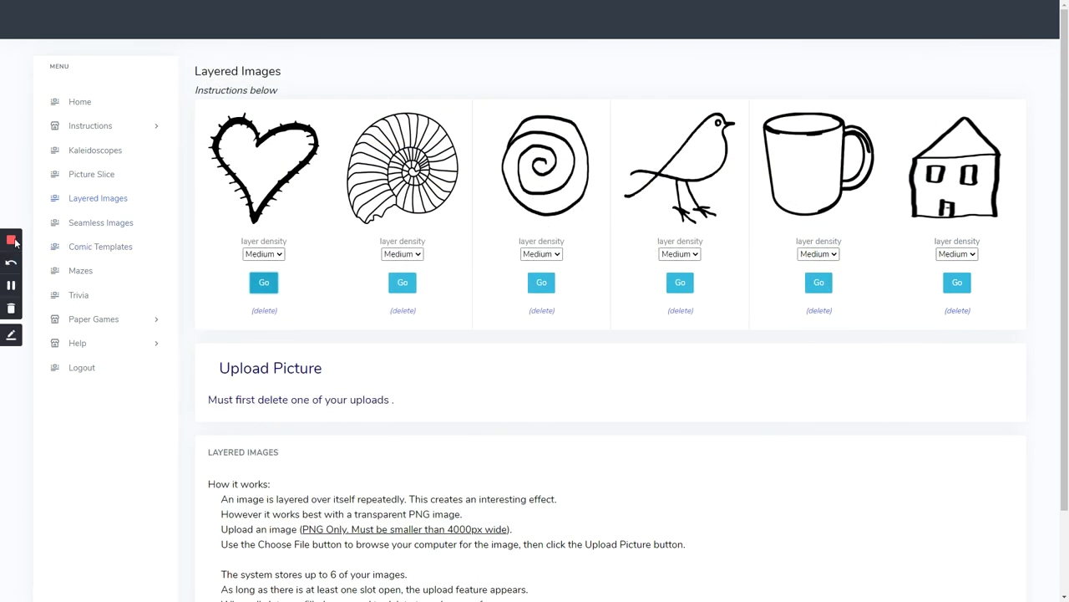